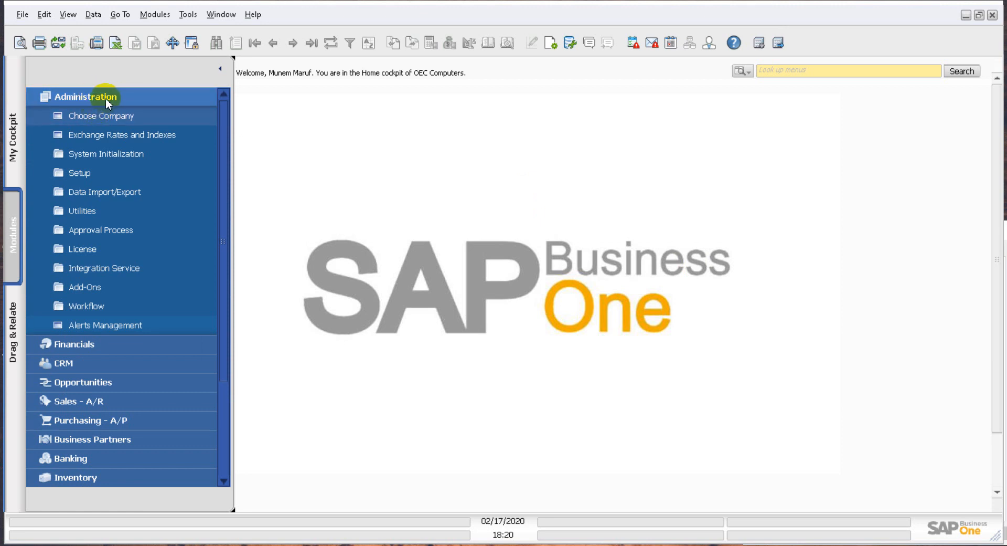
Step: Browse the general setup entries of the Administration module to locate the Report and Layout Manager
click(96, 174)
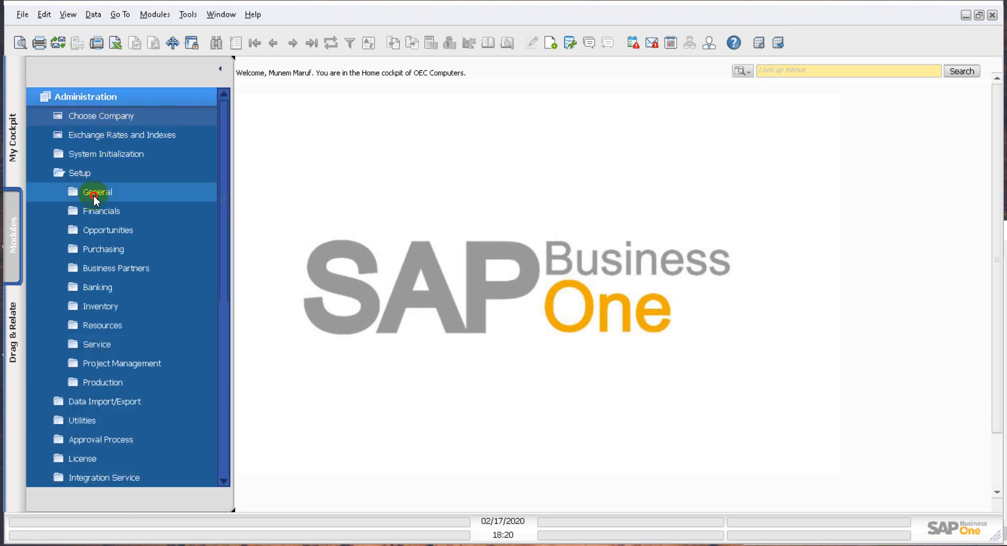
click(94, 195)
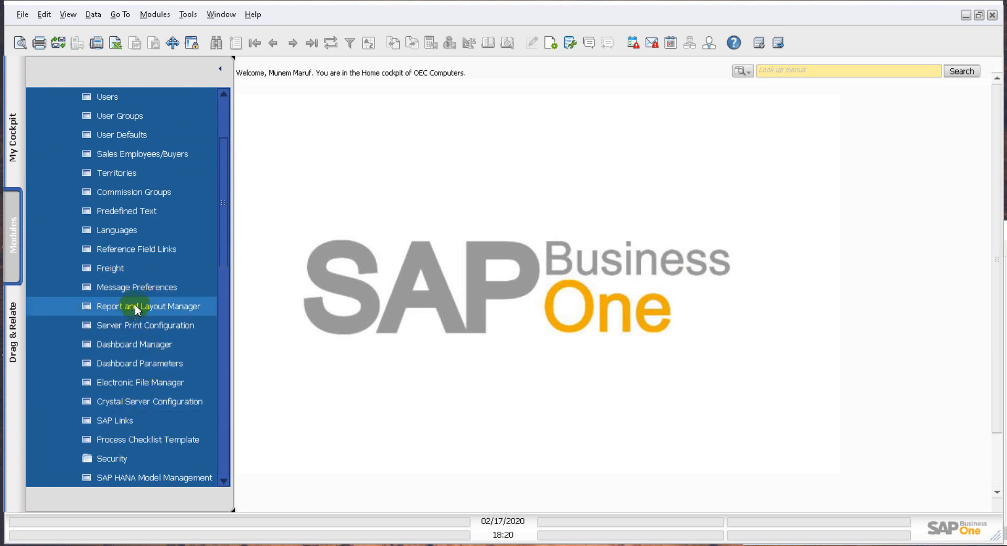
scroll(137, 310, up, 2)
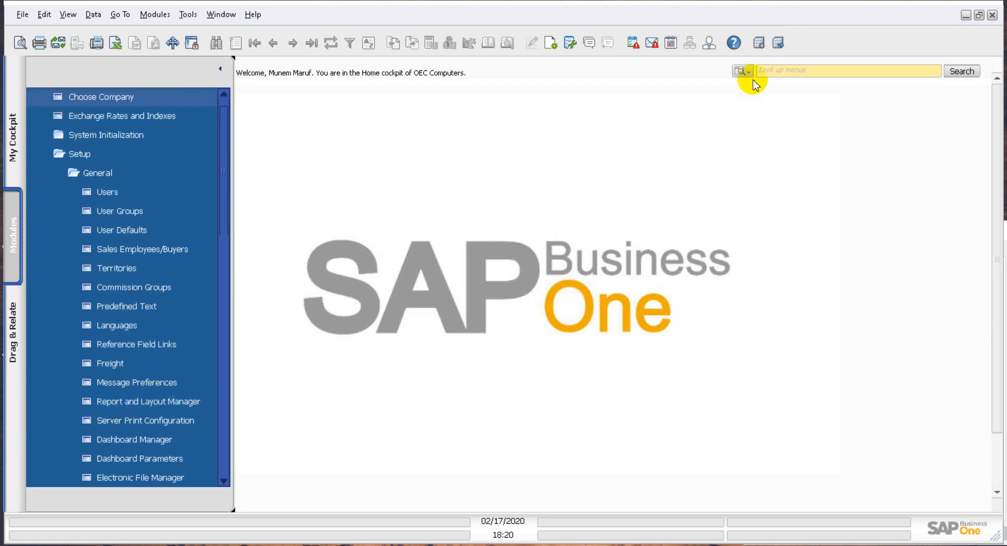
Step: Look up "report and" with the menu search, open the Report and Layout Manager and glance at its Business Partners group
click(780, 71)
click(742, 71)
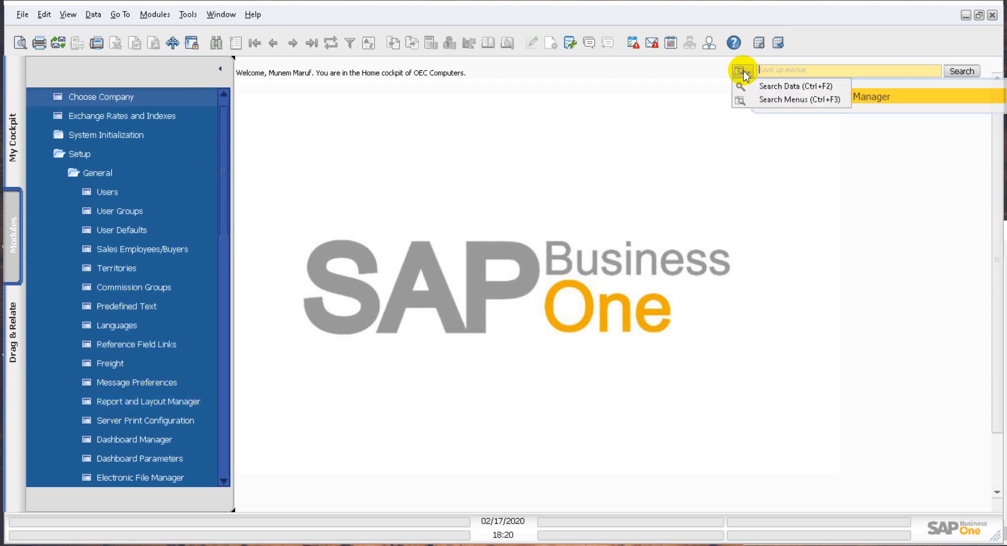
click(756, 98)
click(795, 71)
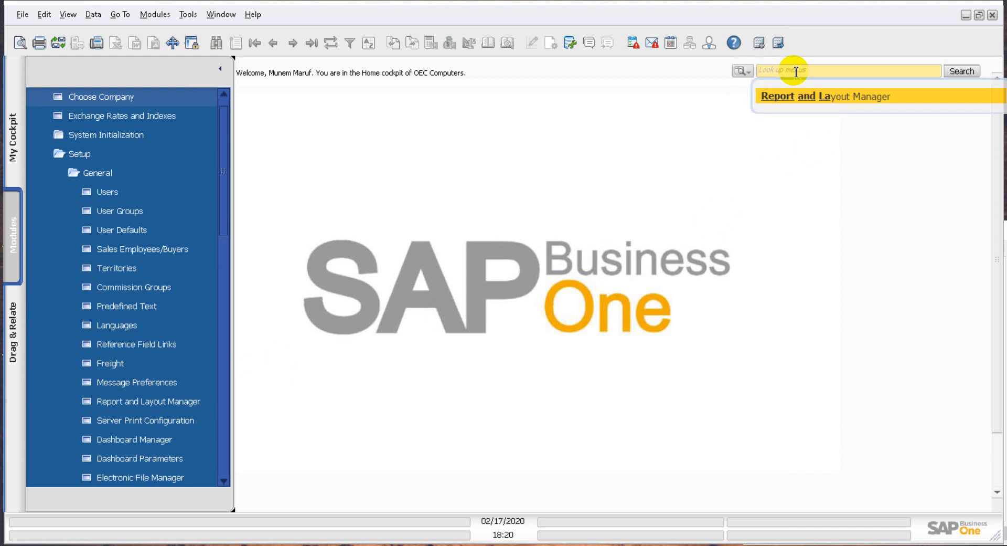
text(report la)
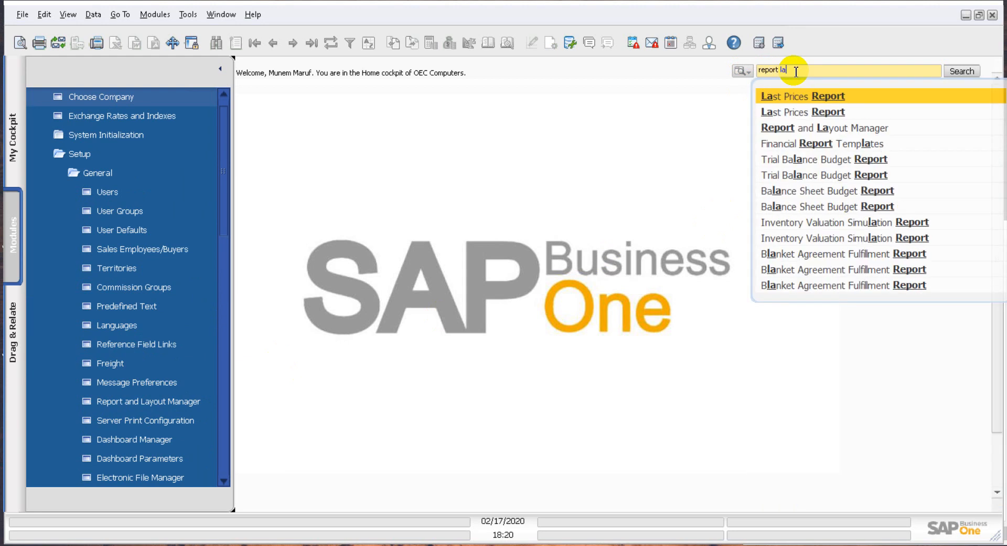
key(BackSpace)
key(BackSpace)
text(and)
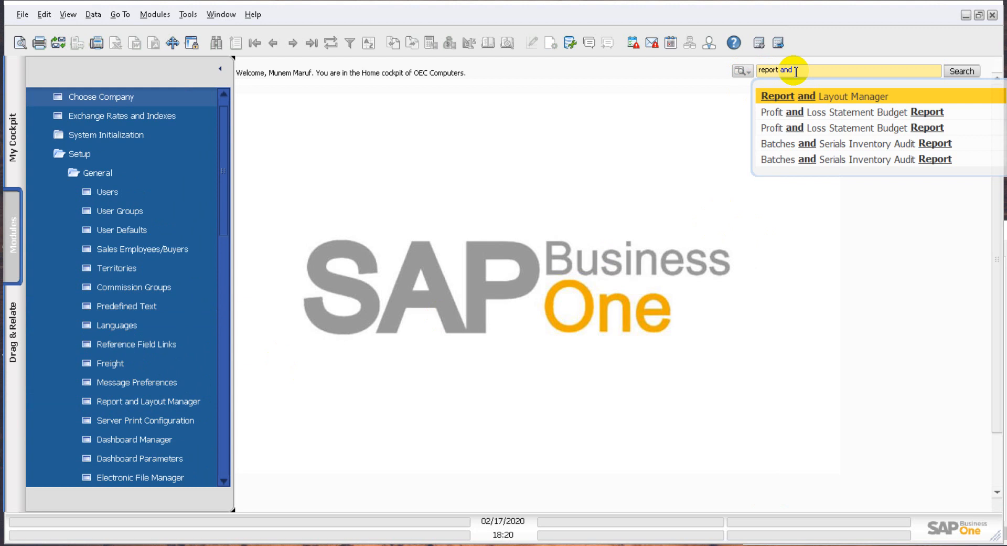
click(845, 95)
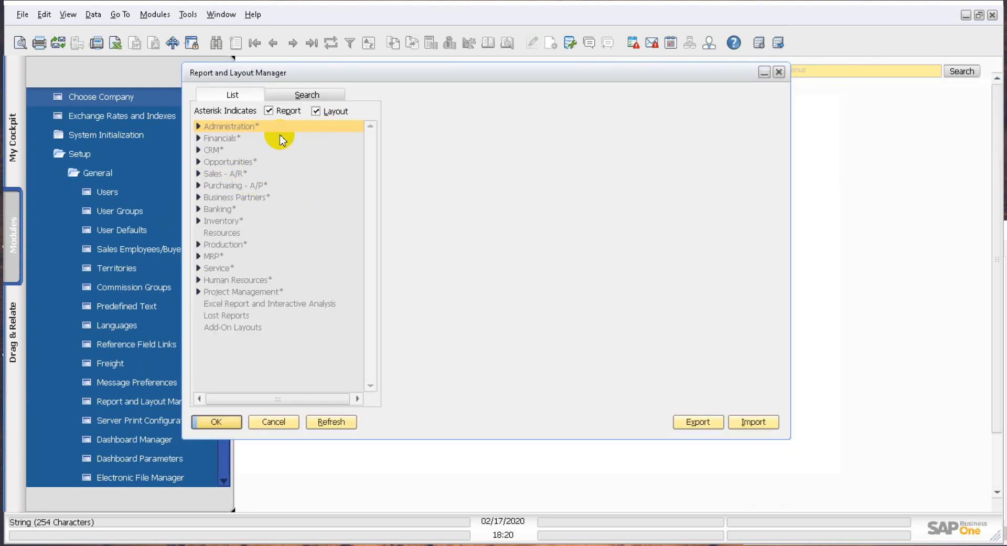
click(198, 197)
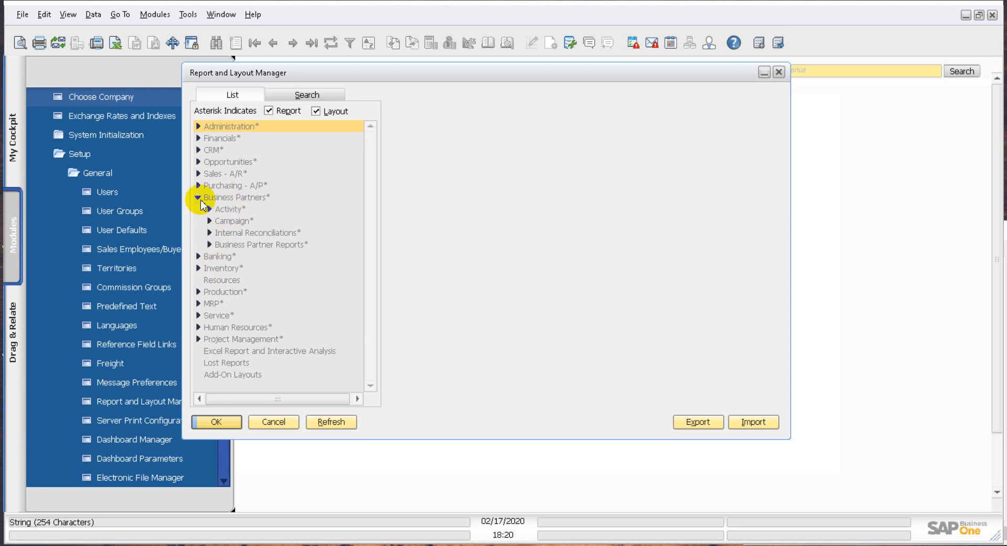
click(197, 198)
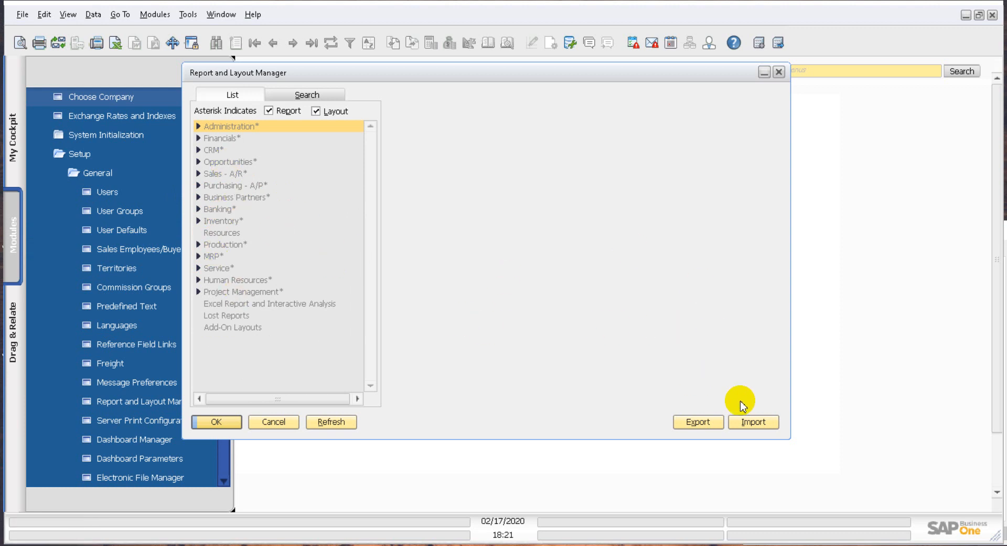
Step: Start the Report and Layout Import Wizard and choose BusinessPartnerBalanceReport.rpt from the Tests folder as the source file
click(765, 423)
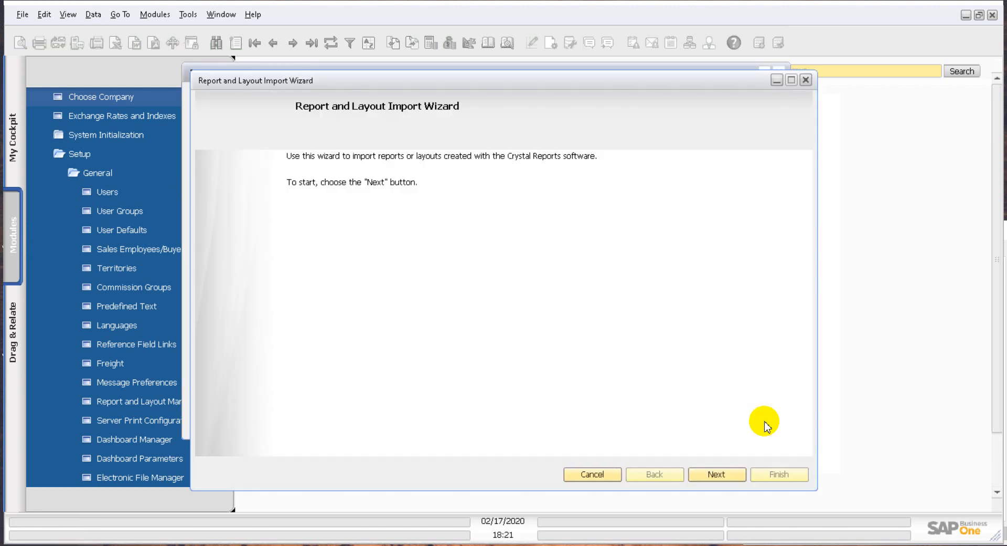
click(715, 474)
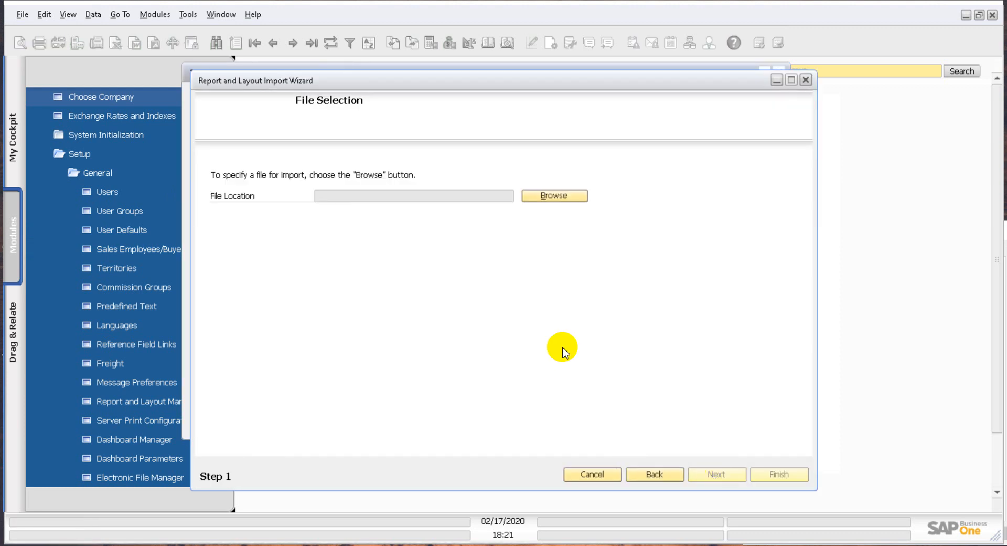
click(543, 197)
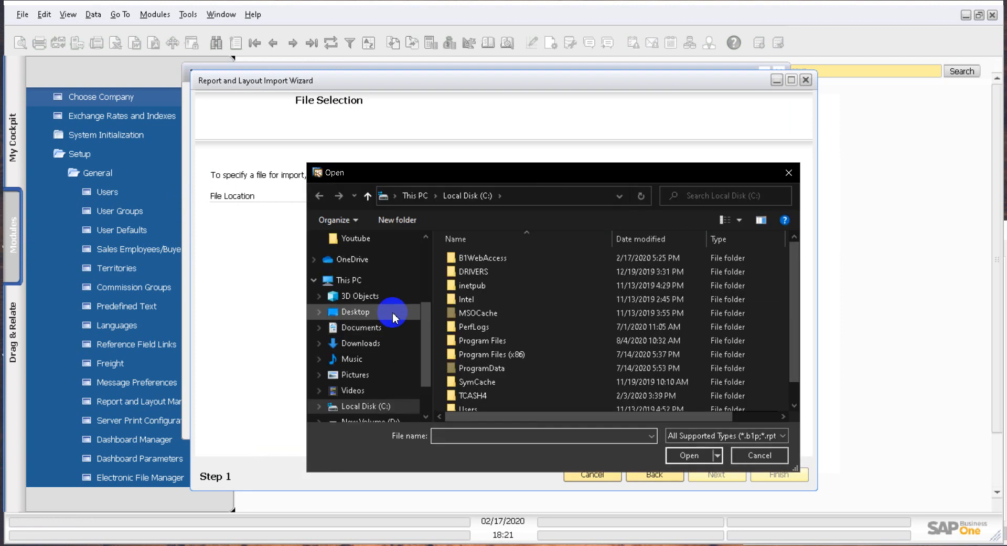
scroll(375, 254, up, 1)
click(376, 254)
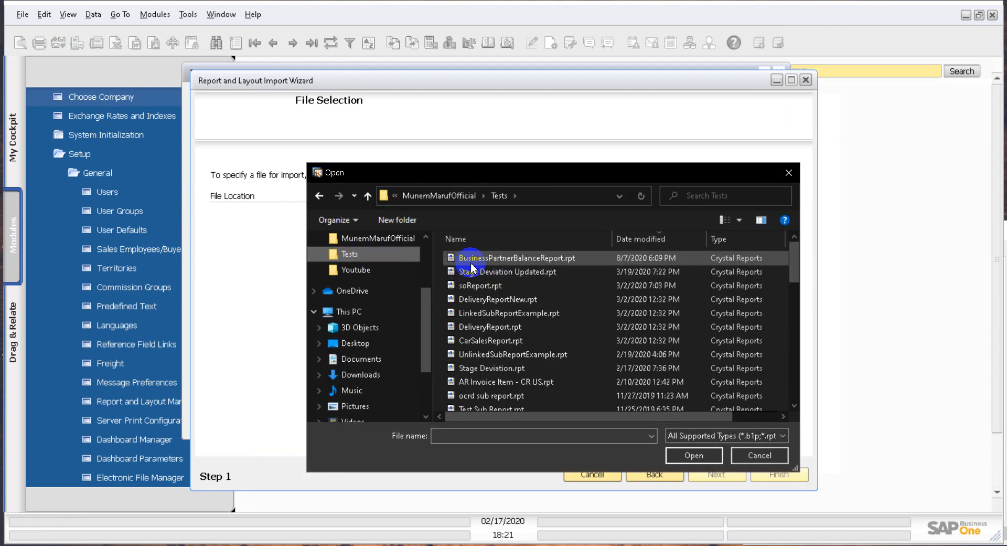
double_click(547, 259)
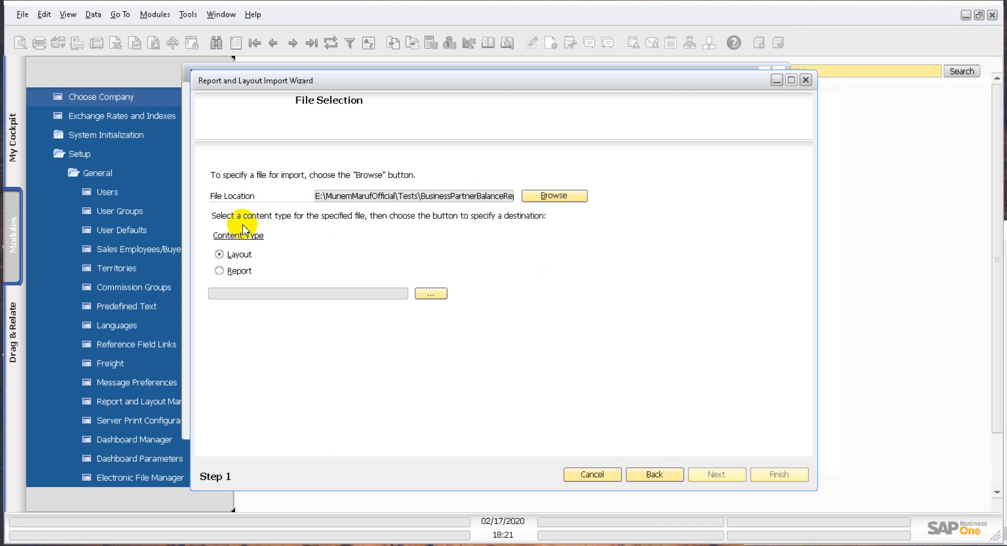
Step: Import the file with content type Report into the Business Partner Reports folder, then finish and close the wizard
click(220, 270)
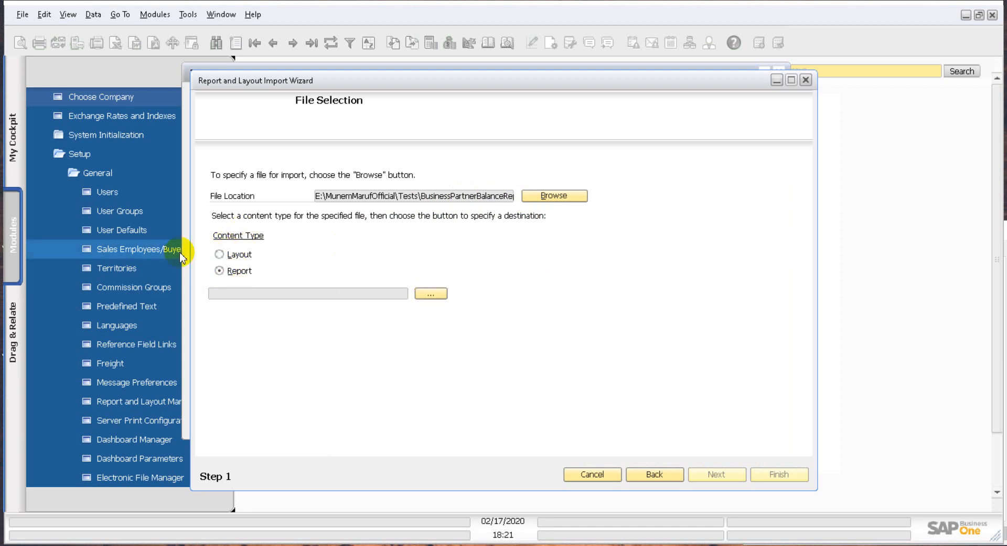
click(430, 297)
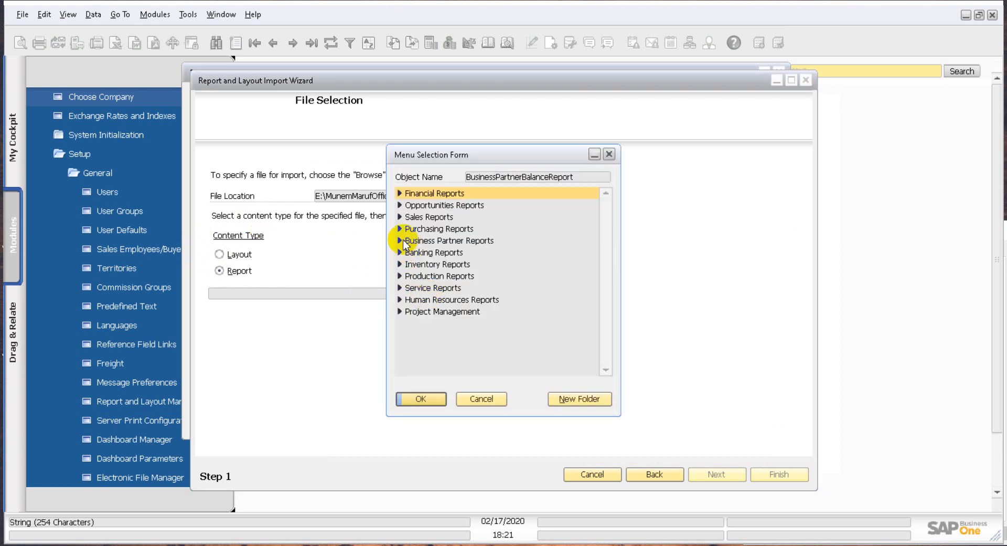
click(426, 241)
click(428, 242)
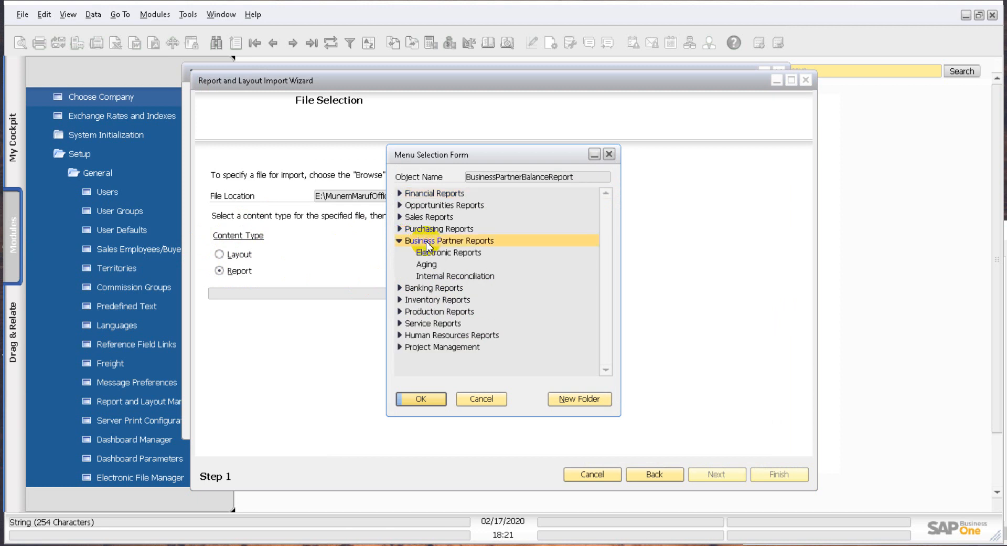
click(420, 399)
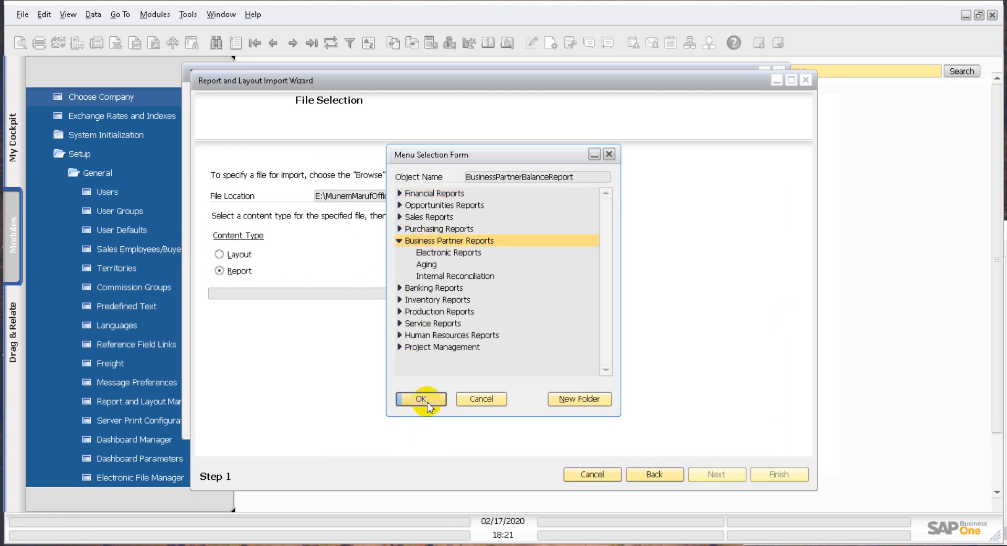
click(784, 473)
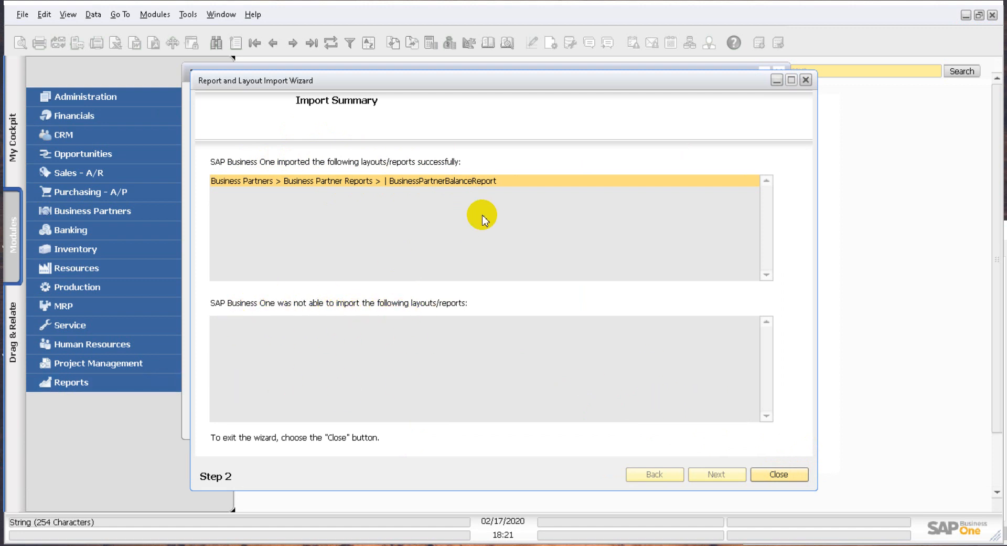
click(779, 474)
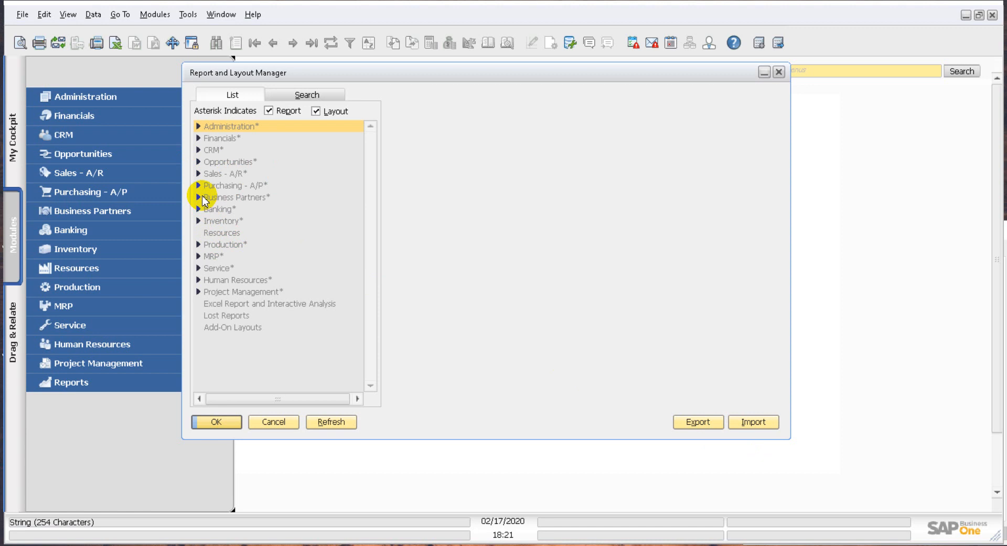
Step: Rename the imported BusinessPartnerBalanceReport under Business Partner Reports to "Balance Report", save the change and close the Report and Layout Manager
click(198, 197)
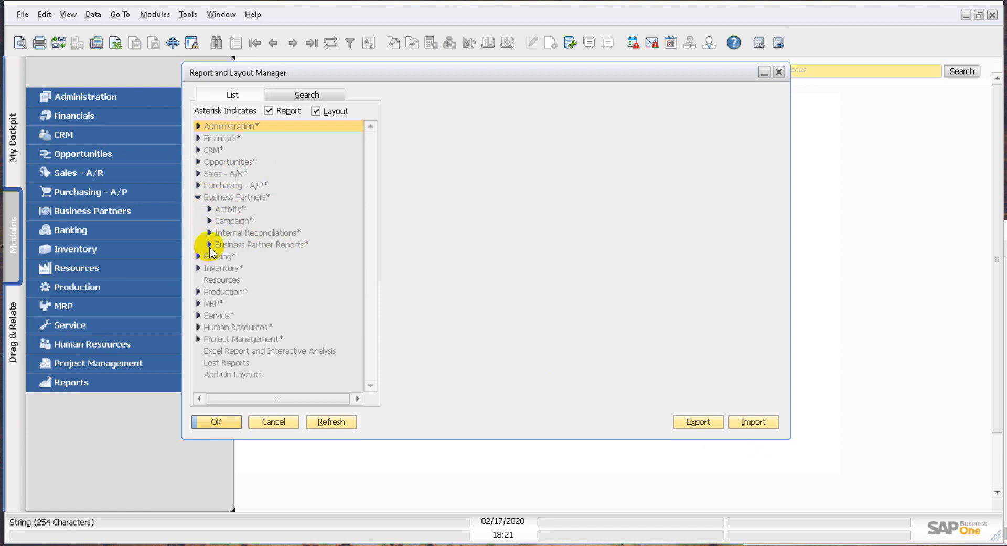
click(209, 245)
click(286, 350)
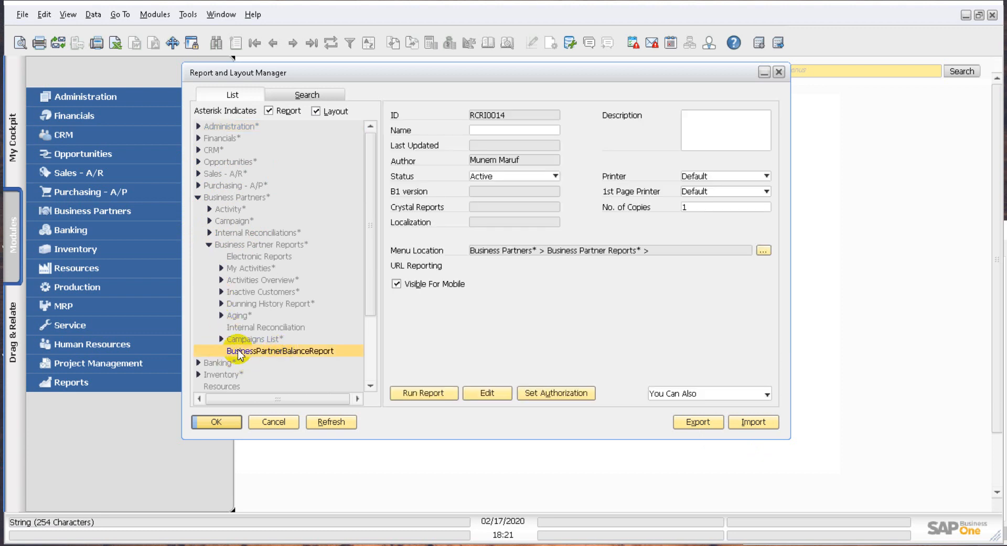
double_click(506, 131)
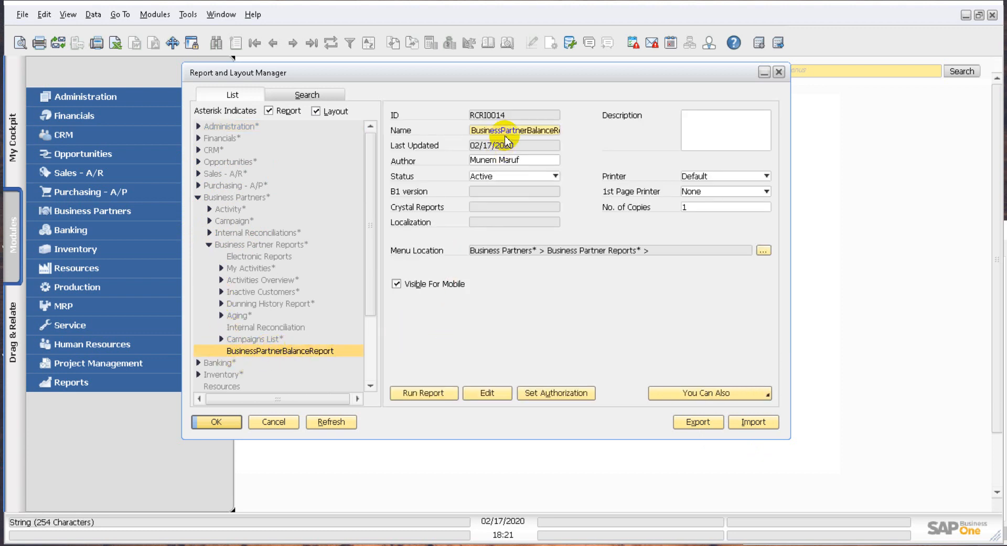
click(526, 131)
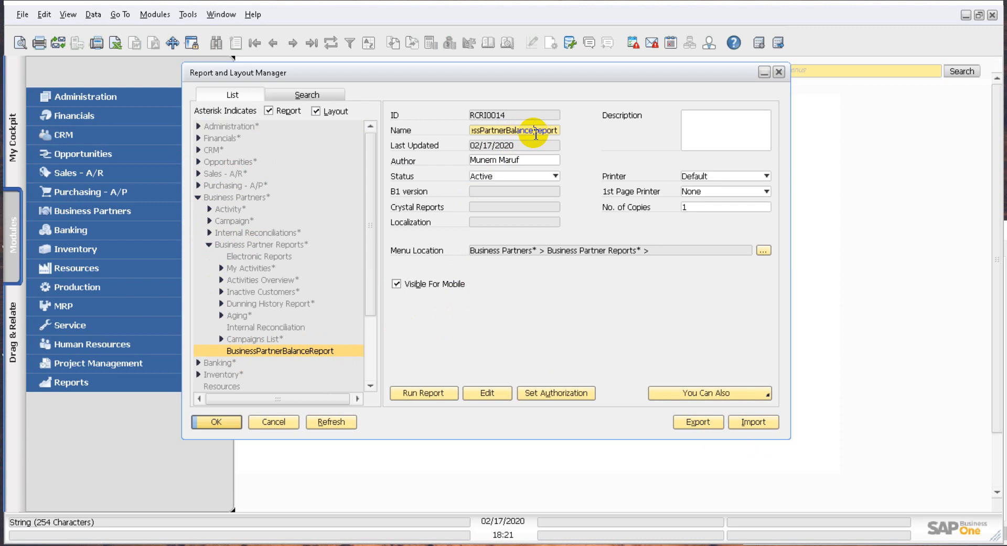
click(534, 131)
drag(505, 131, 386, 146)
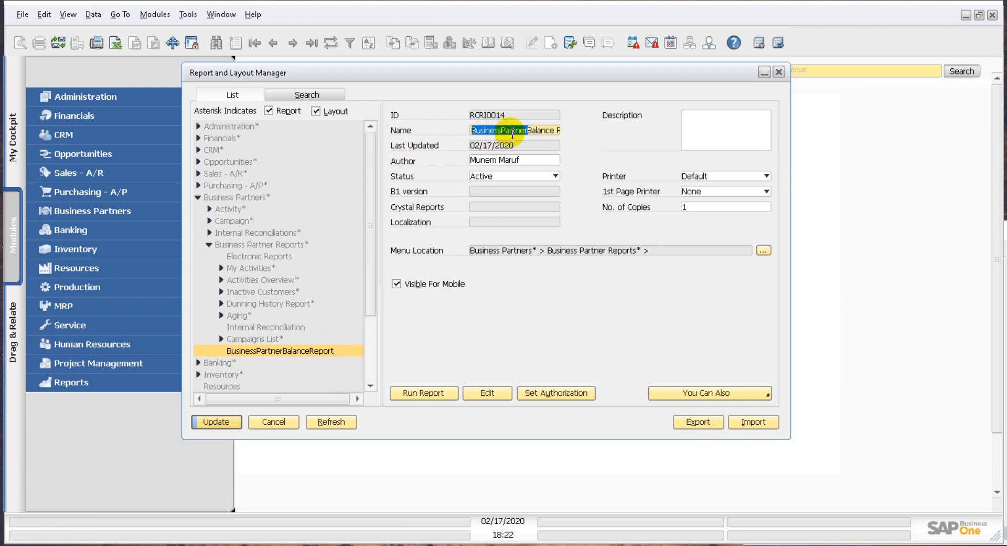
key(BackSpace)
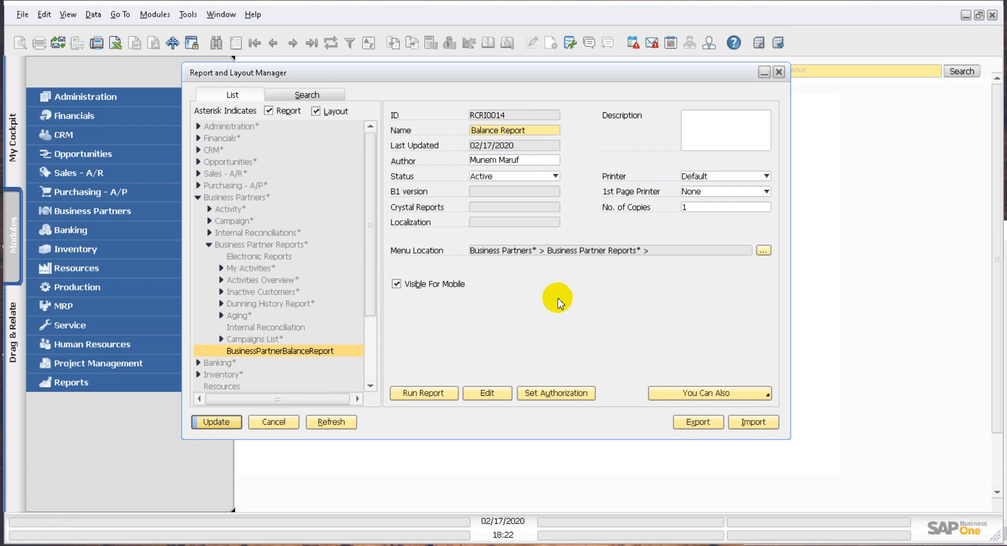
click(231, 427)
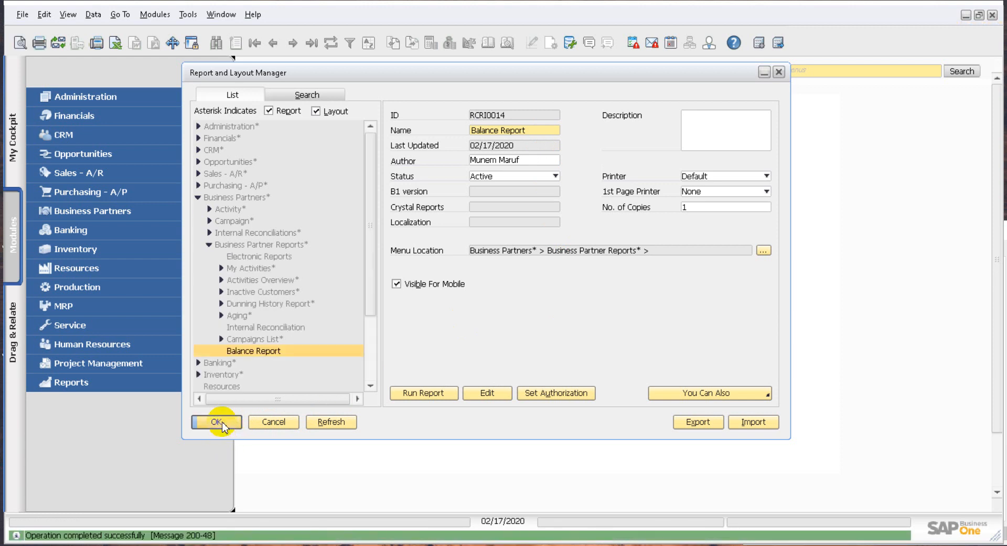
click(228, 424)
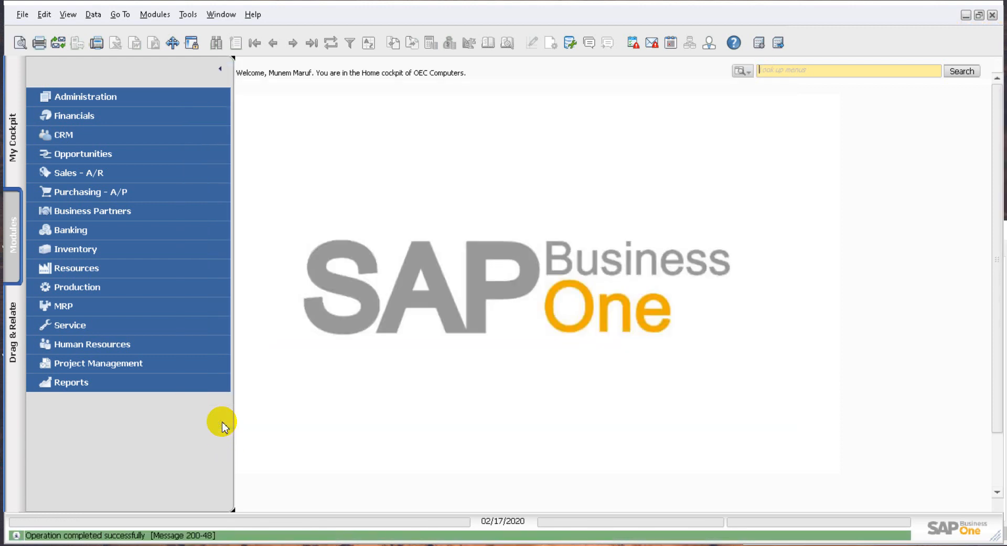
Step: Run the Balance Report from the Business Partner Reports folder of the Business Partners module
click(128, 210)
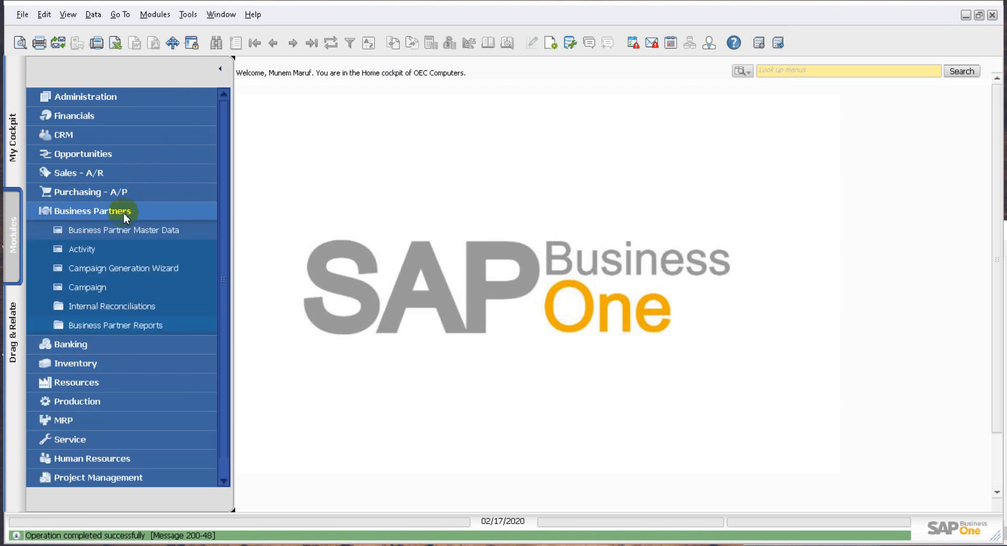
click(102, 326)
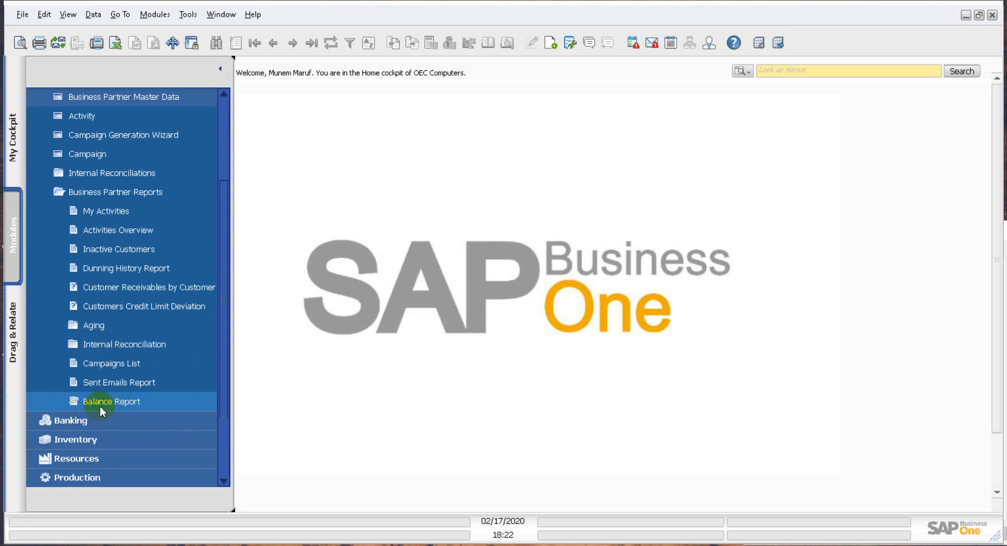
click(100, 406)
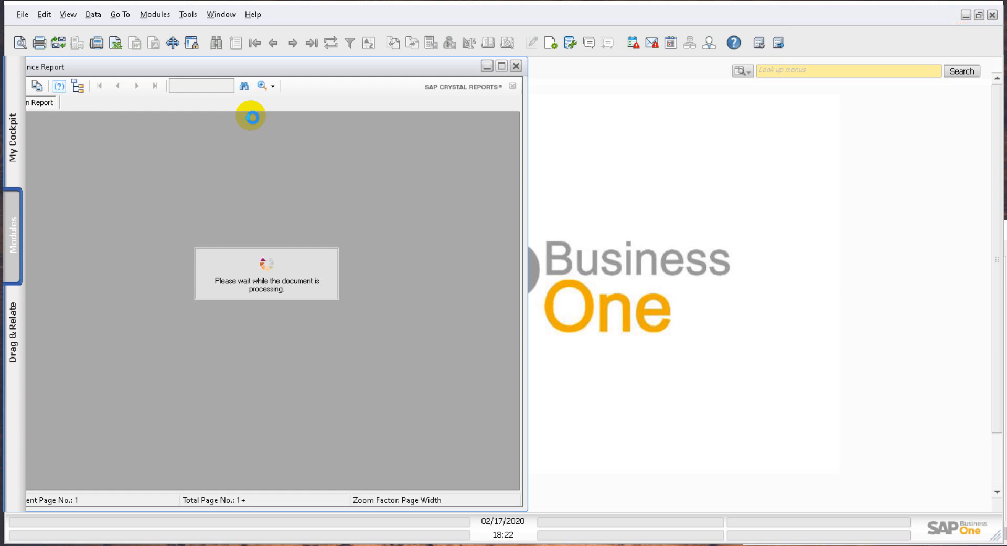
Step: Examine the partner codes and account balances in the report, moving its window clear of the module list
scroll(405, 326, down, 5)
scroll(407, 332, up, 5)
scroll(408, 332, down, 5)
scroll(408, 332, up, 5)
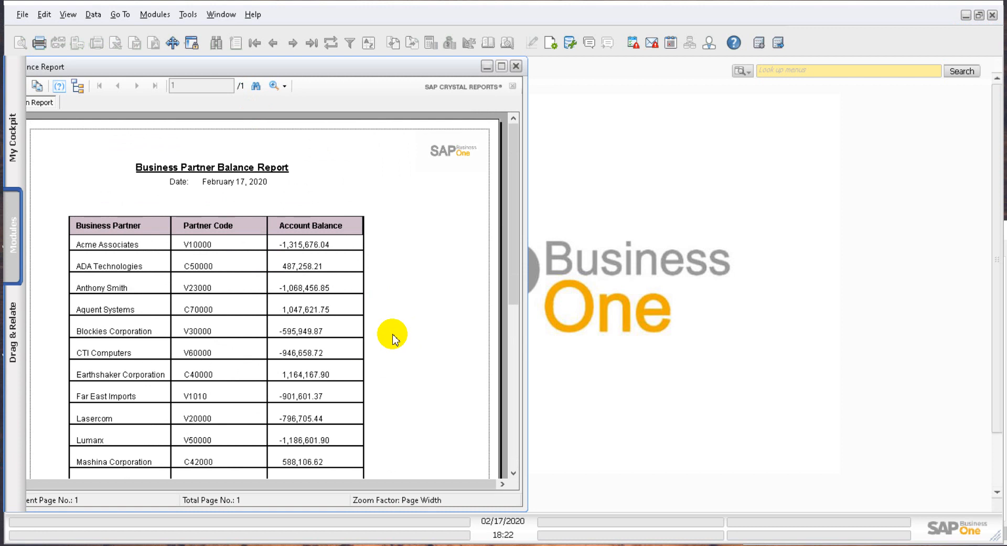
drag(318, 67, 584, 66)
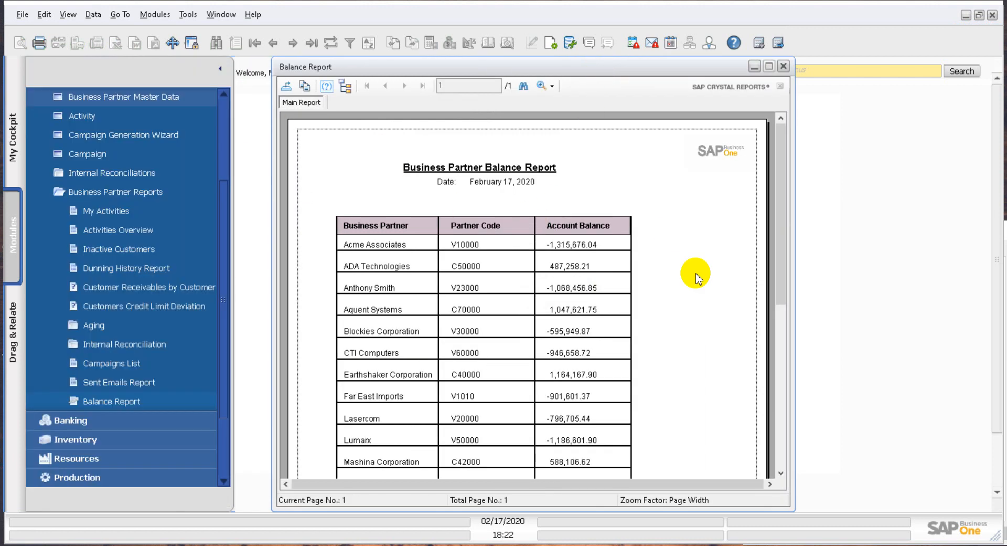
scroll(693, 289, down, 5)
scroll(692, 289, up, 5)
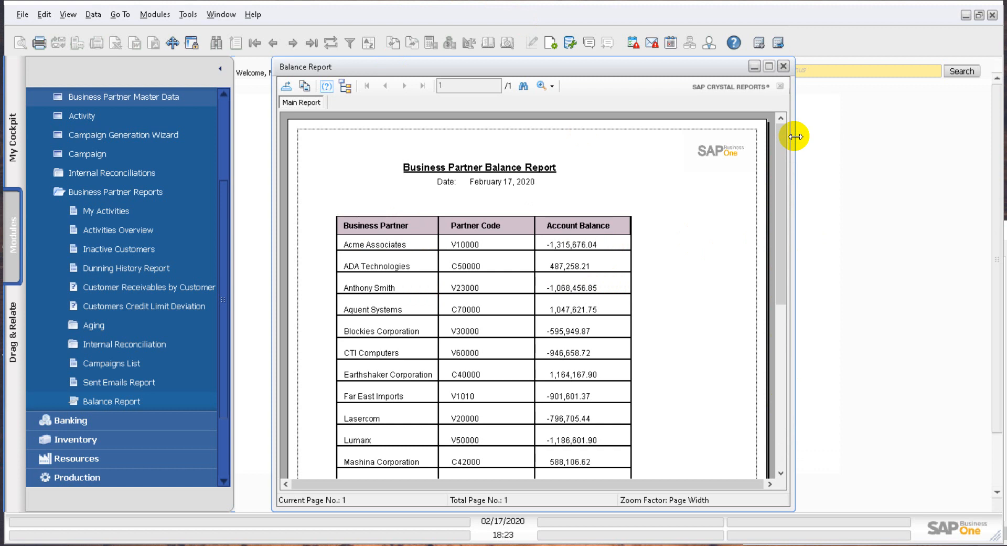
Step: Close the Balance Report window and collapse the Business Partners module
click(783, 66)
scroll(175, 153, up, 2)
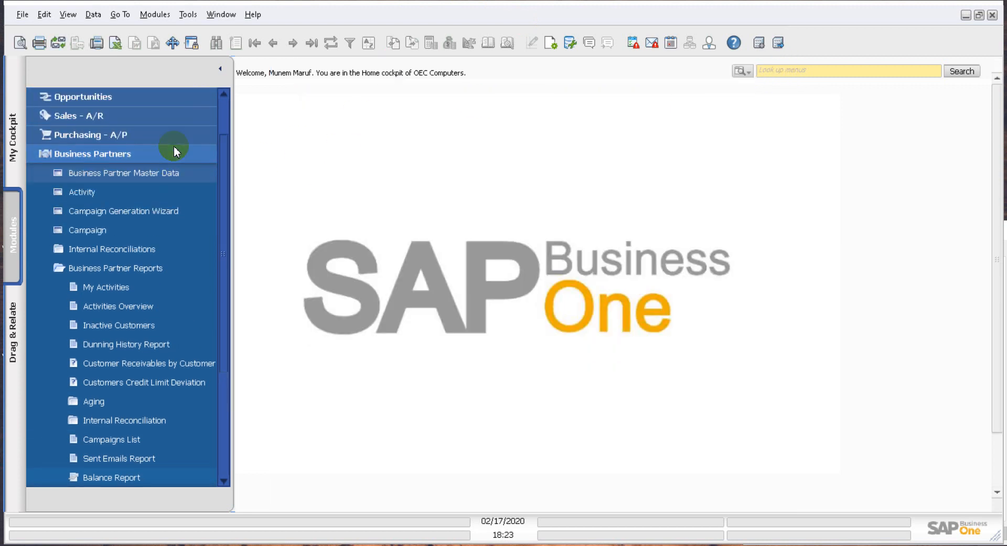
click(155, 154)
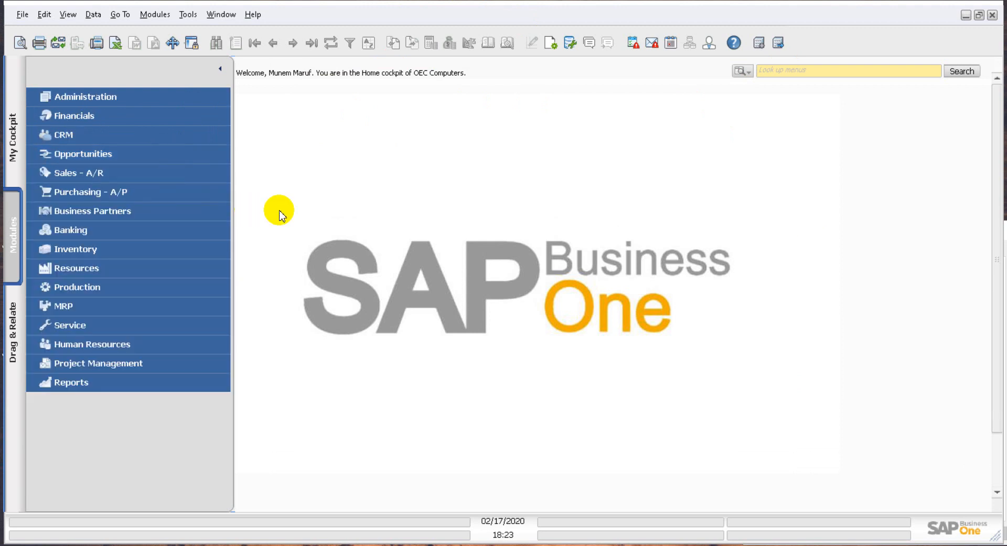
Step: Open the Report and Layout Manager from the Administration setup and select Balance Report under Business Partner Reports
click(142, 95)
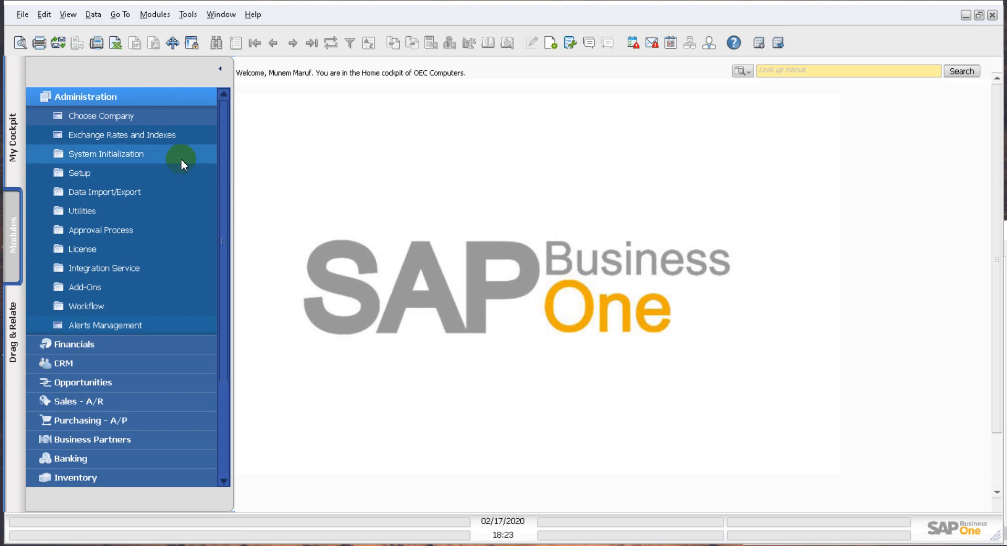
click(145, 174)
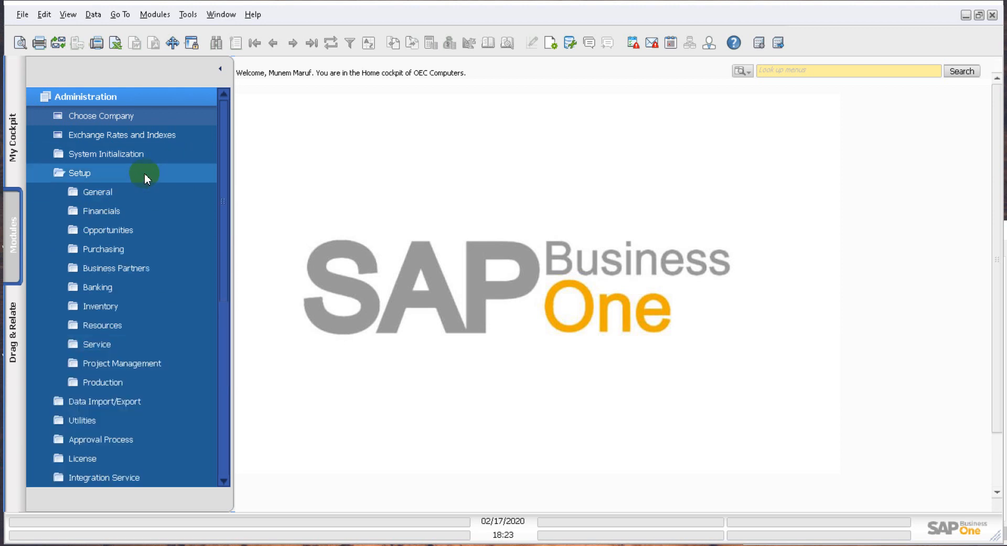
scroll(116, 195, down, 2)
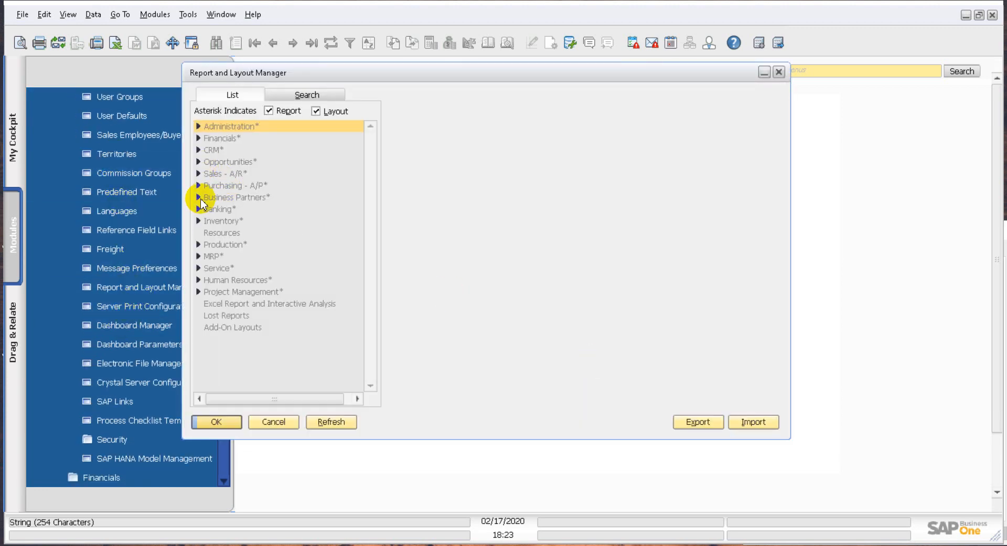
click(198, 198)
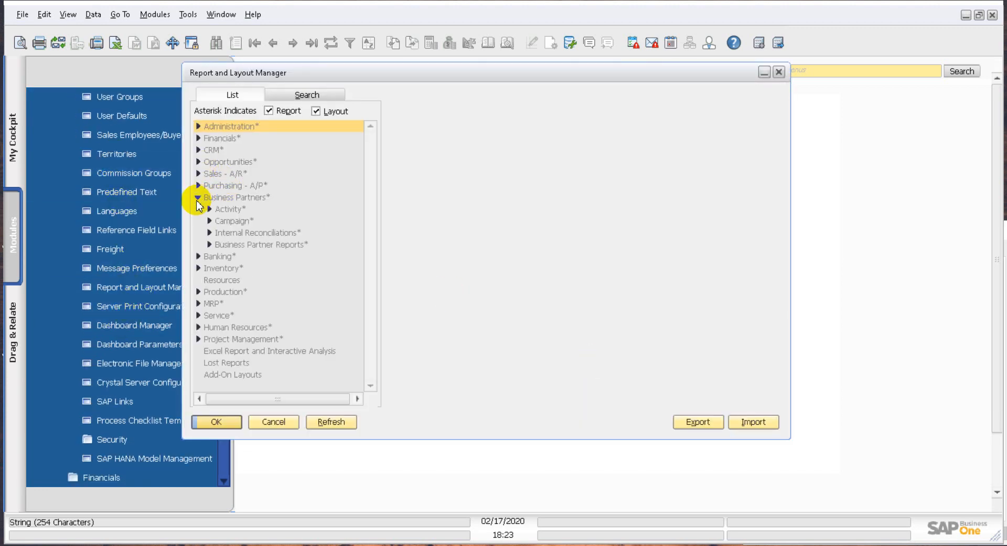
click(209, 245)
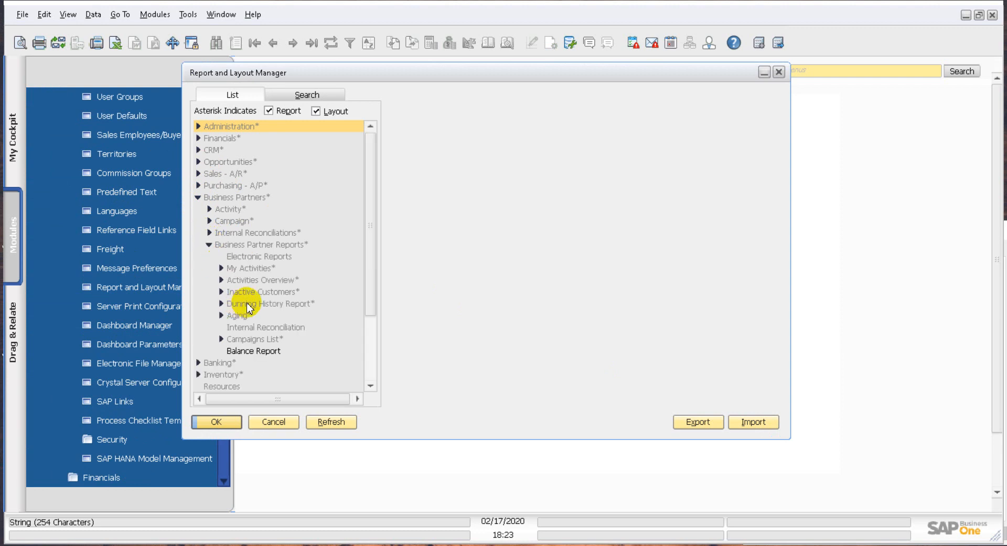
click(268, 351)
Step: Start the report export wizard, limit its selection list to reports and mark Balance Report for export
click(705, 424)
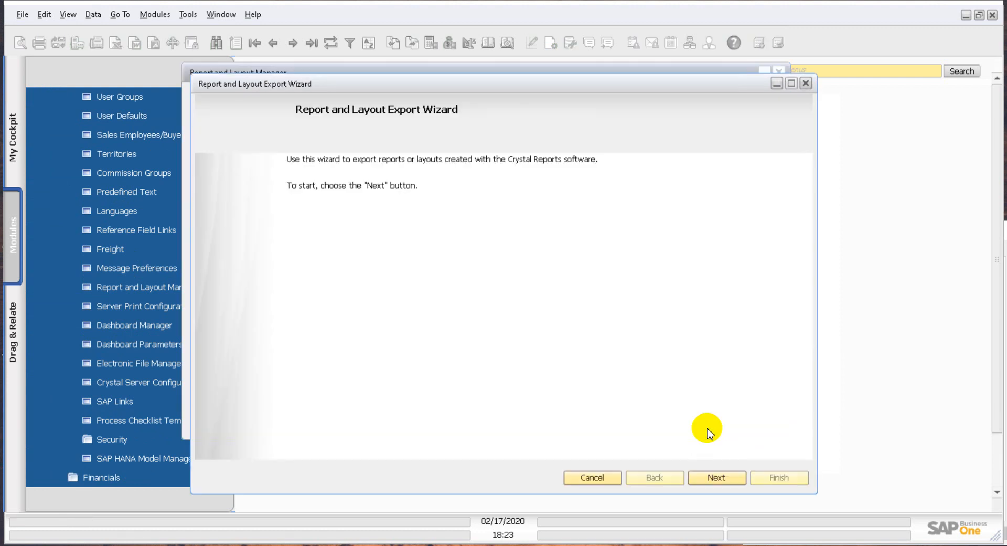
click(713, 477)
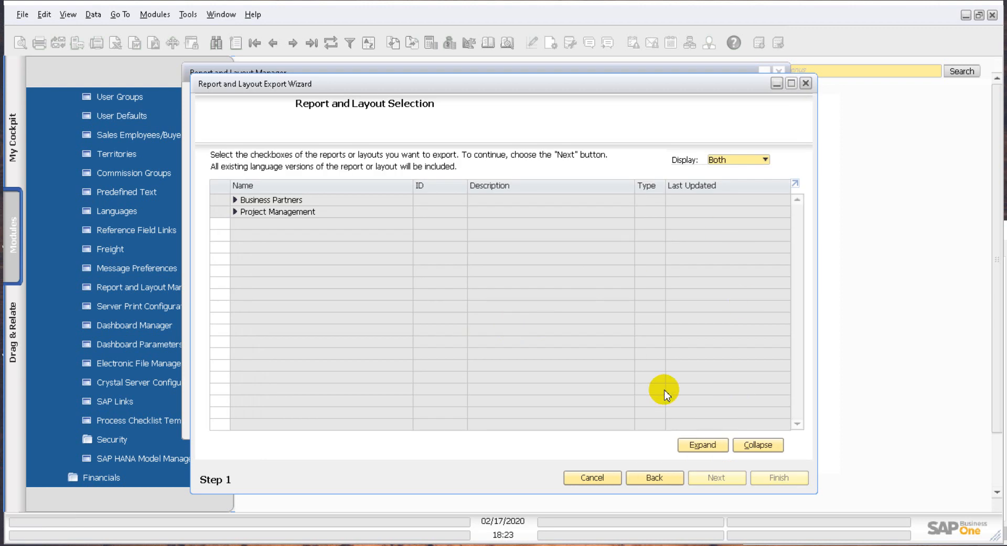
click(743, 160)
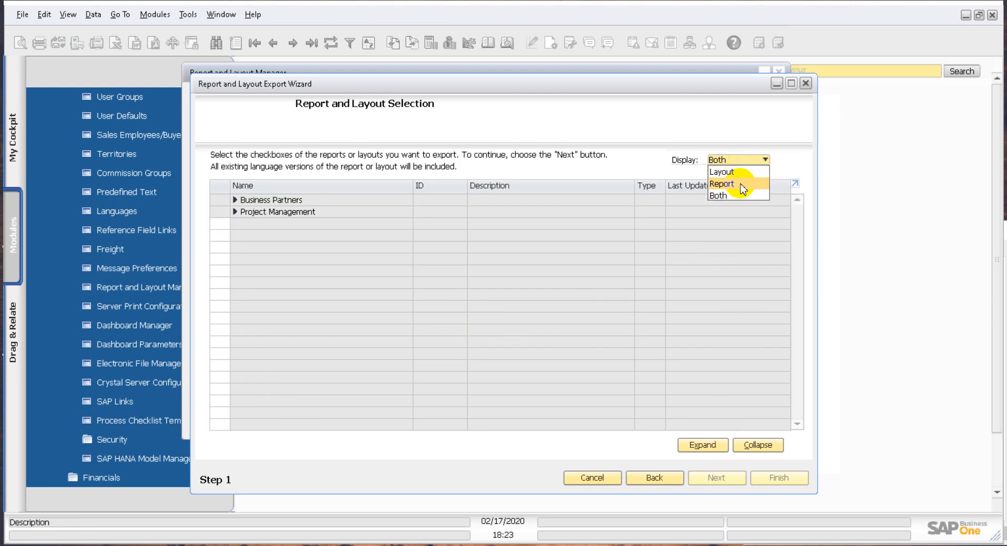
click(723, 183)
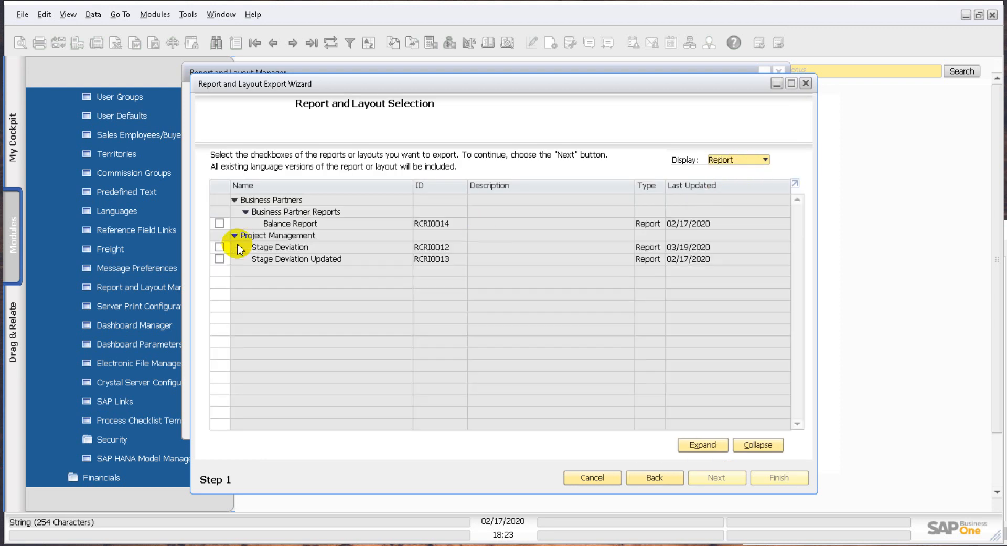
click(220, 223)
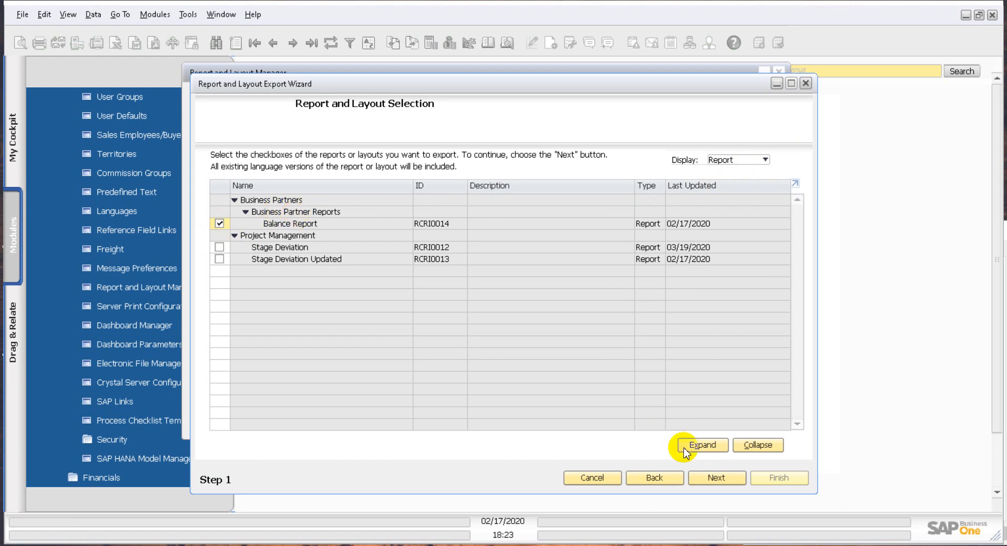
click(714, 480)
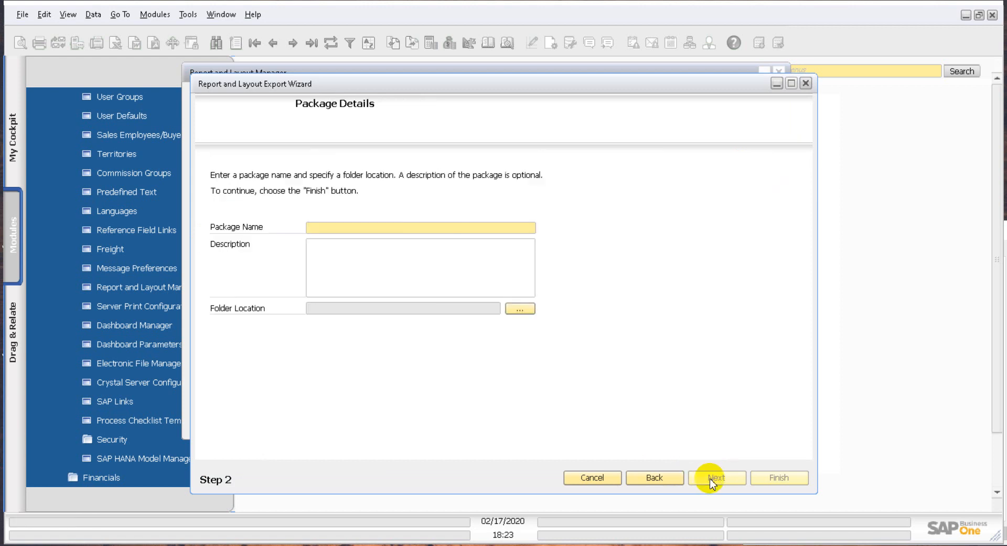
Step: Name the export package "test" with the Desktop as its folder location, then finish the export and close the wizard
text(test)
click(371, 257)
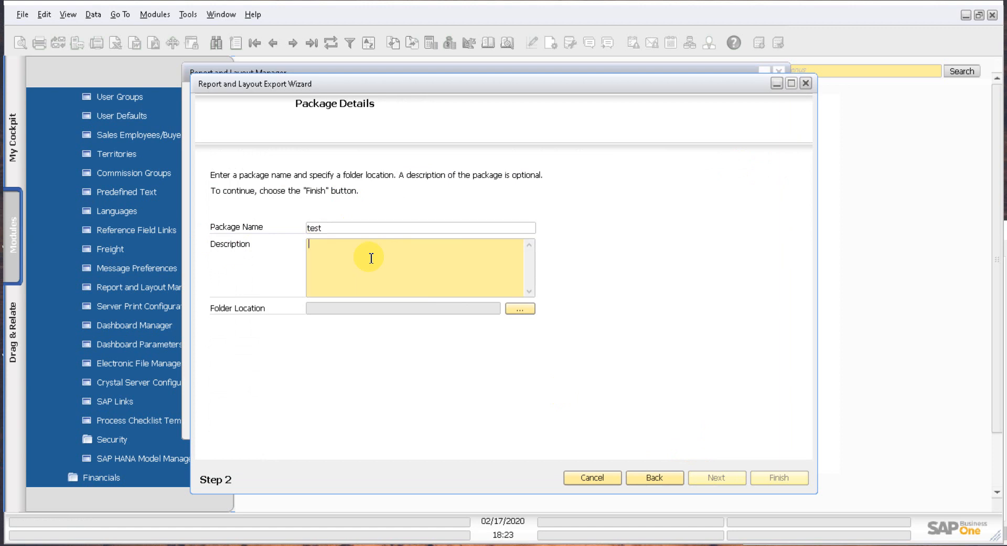
click(523, 309)
click(437, 231)
click(552, 404)
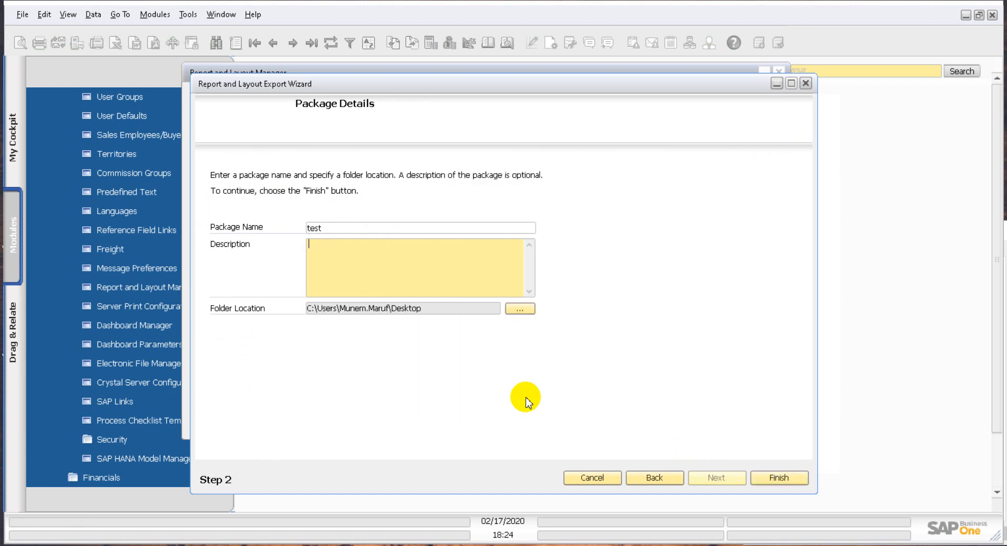
click(761, 479)
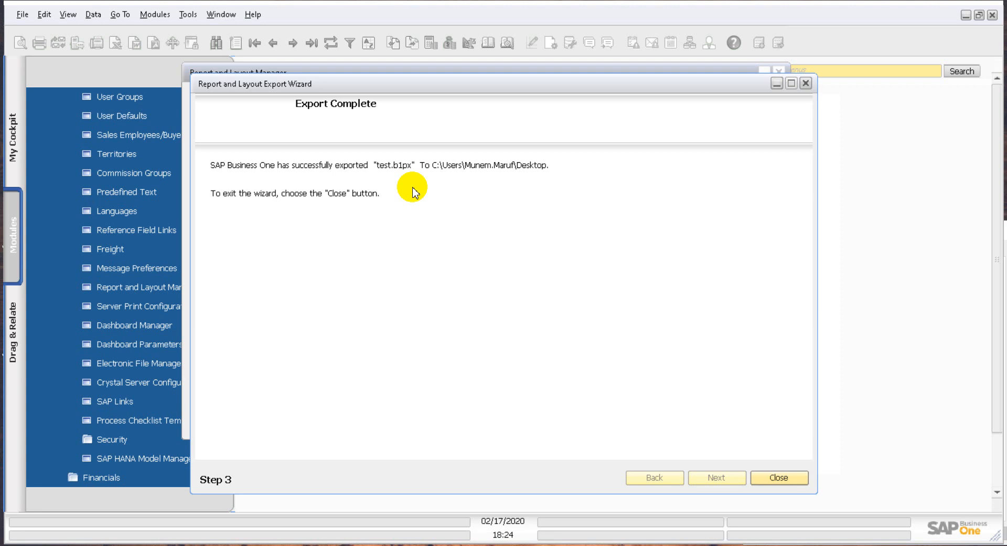
click(780, 477)
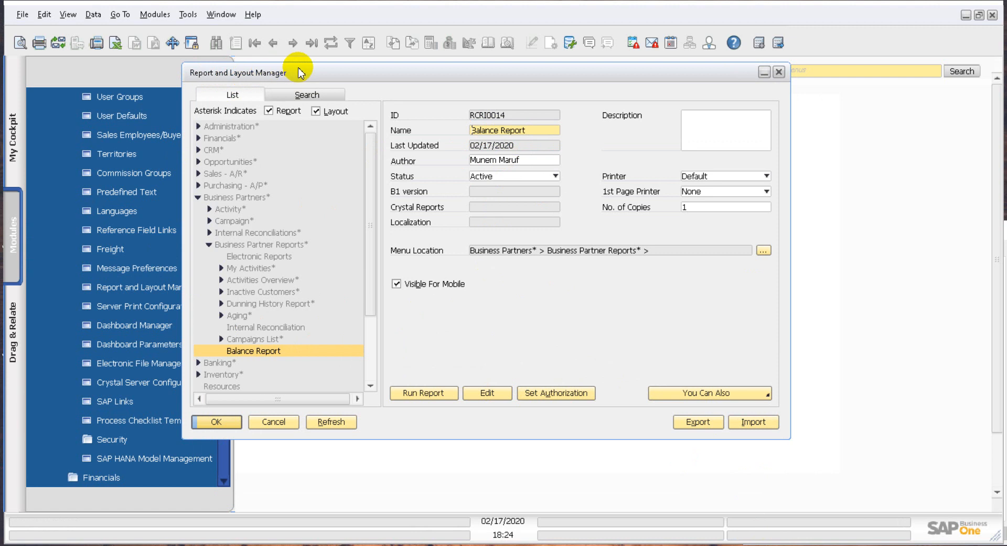
Step: Open the Balance Report for editing from the Report and Layout Manager
click(493, 397)
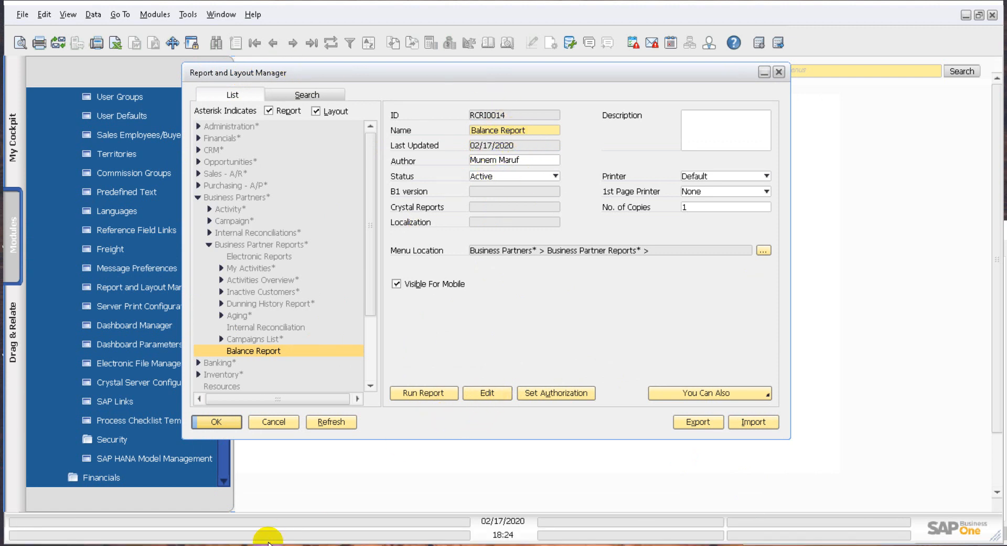
click(490, 396)
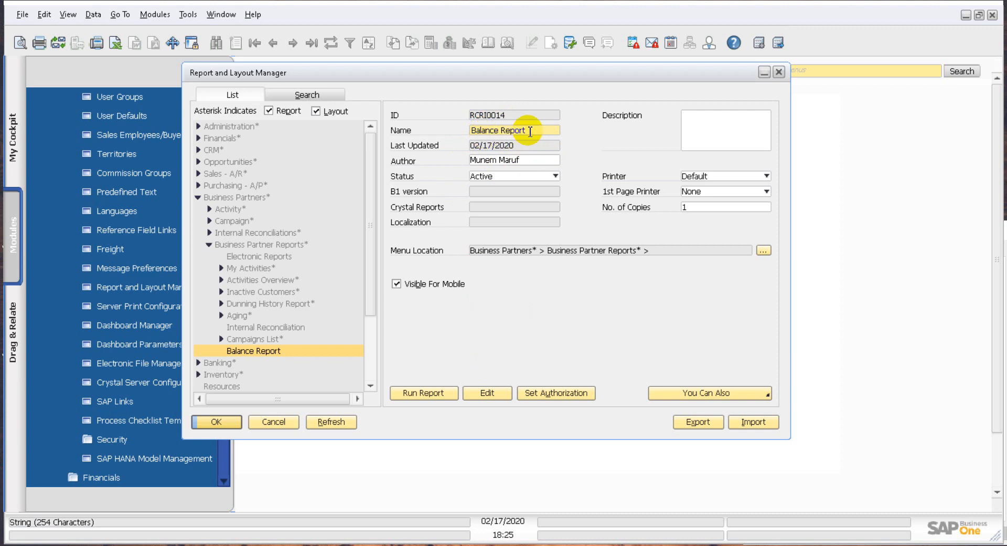
Step: Highlight the Balance Report's name and collapse the Business Partner Reports and Business Partners branches of the report list
drag(526, 130, 436, 131)
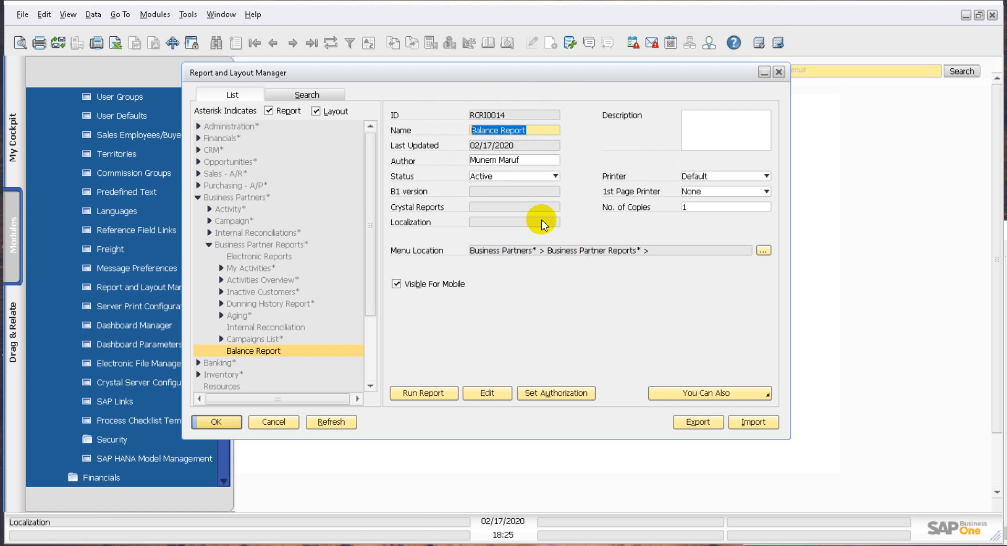
click(209, 244)
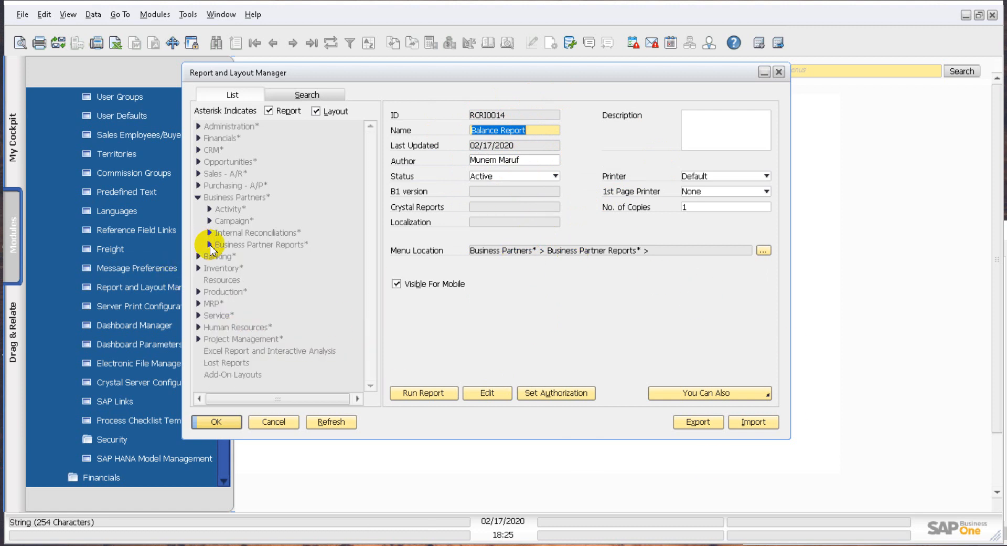
click(198, 197)
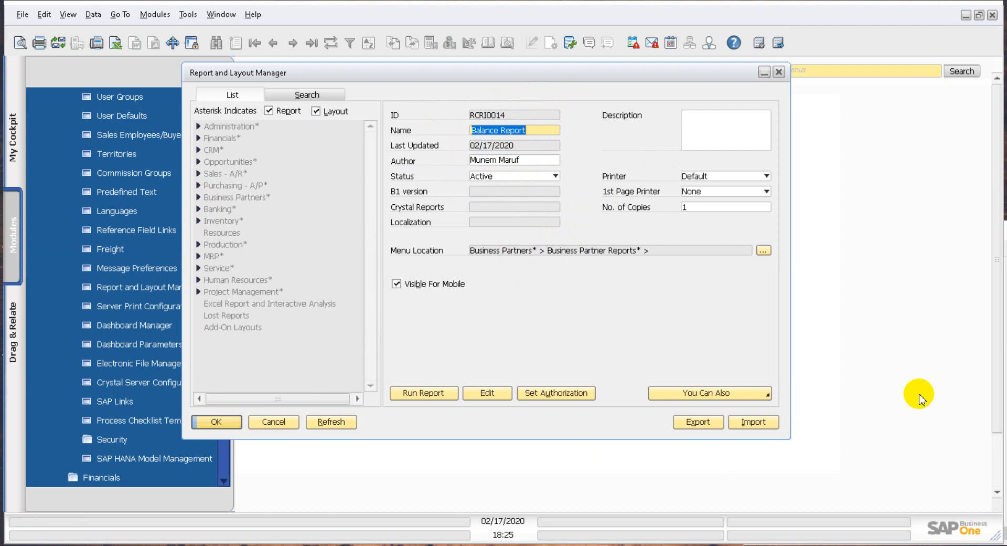